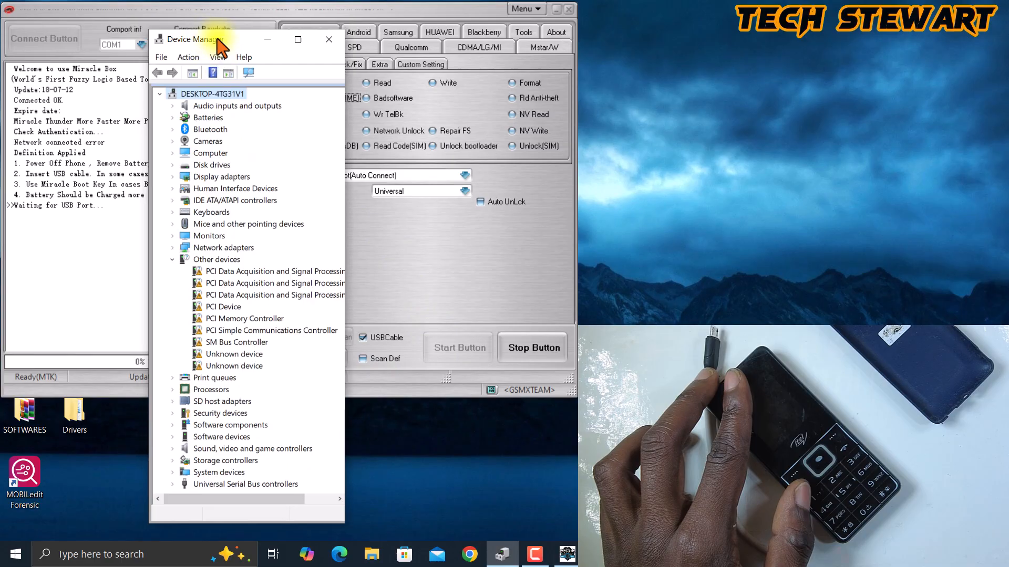
# - Arrange Device Manager beside the Miracle Box log and bring it forward to check the phone's COM port
pyautogui.moveTo(217, 43); pyautogui.dragTo(346, 14)
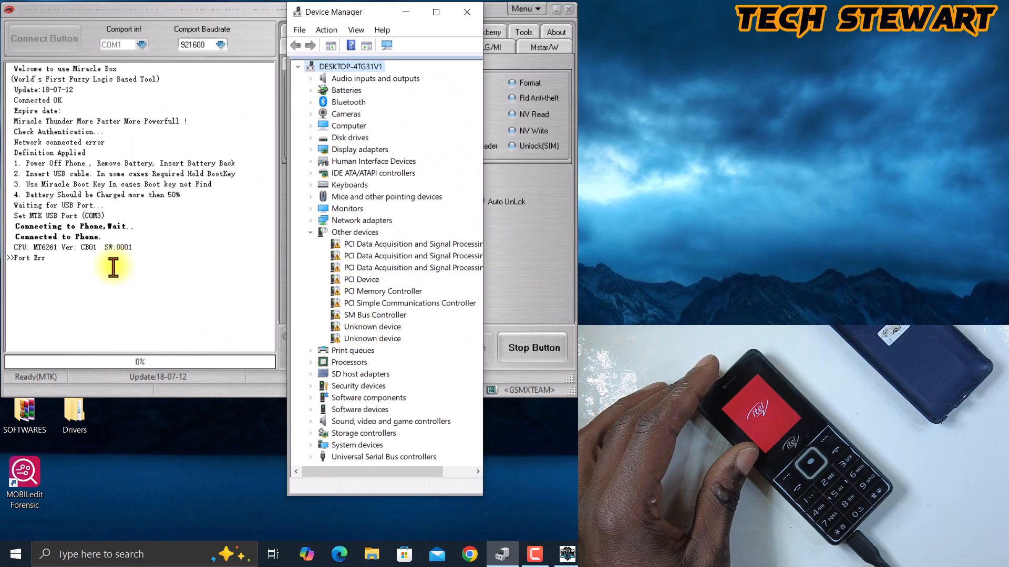
pyautogui.click(47, 263)
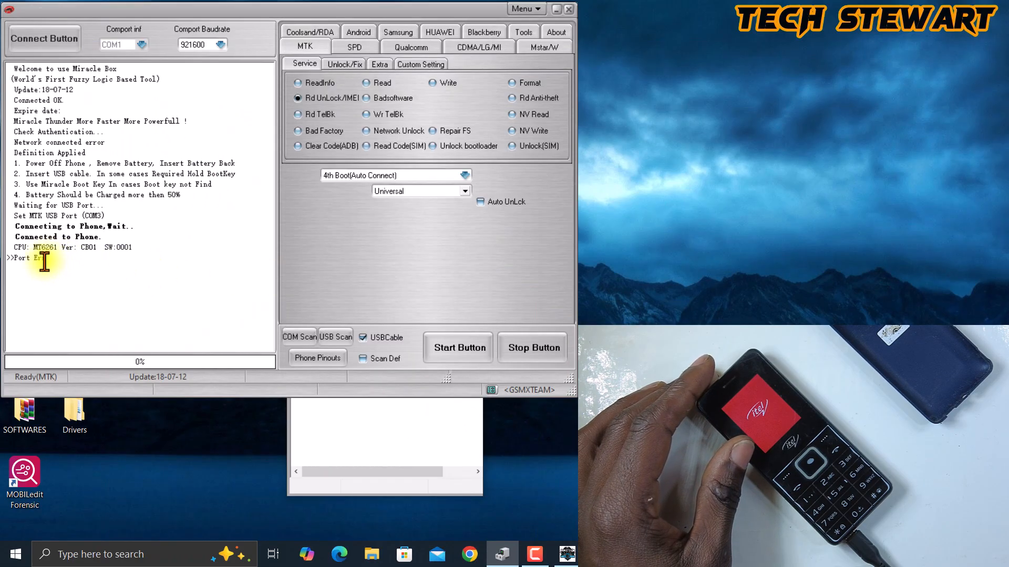
pyautogui.moveTo(45, 260); pyautogui.dragTo(2, 259)
pyautogui.click(353, 489)
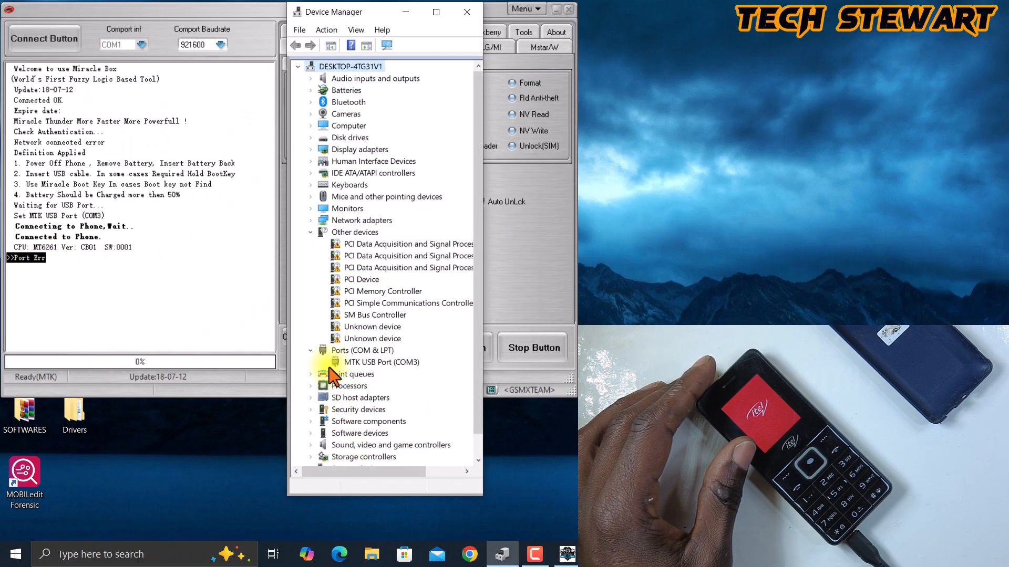
# - Start updating the MTK USB Port (COM3) driver, choosing to browse the computer and pick from available drivers
pyautogui.rightClick(386, 366)
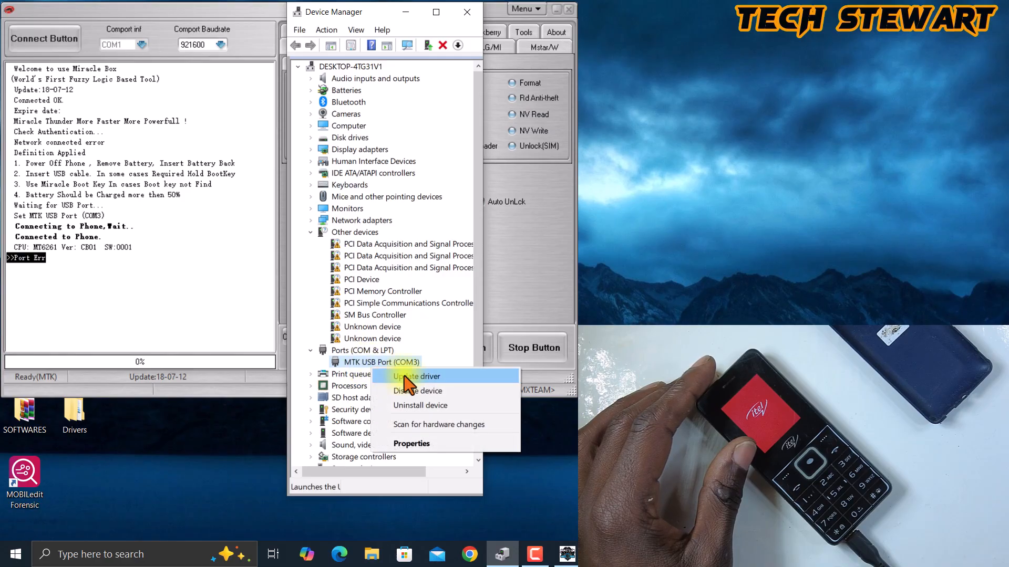
pyautogui.click(426, 376)
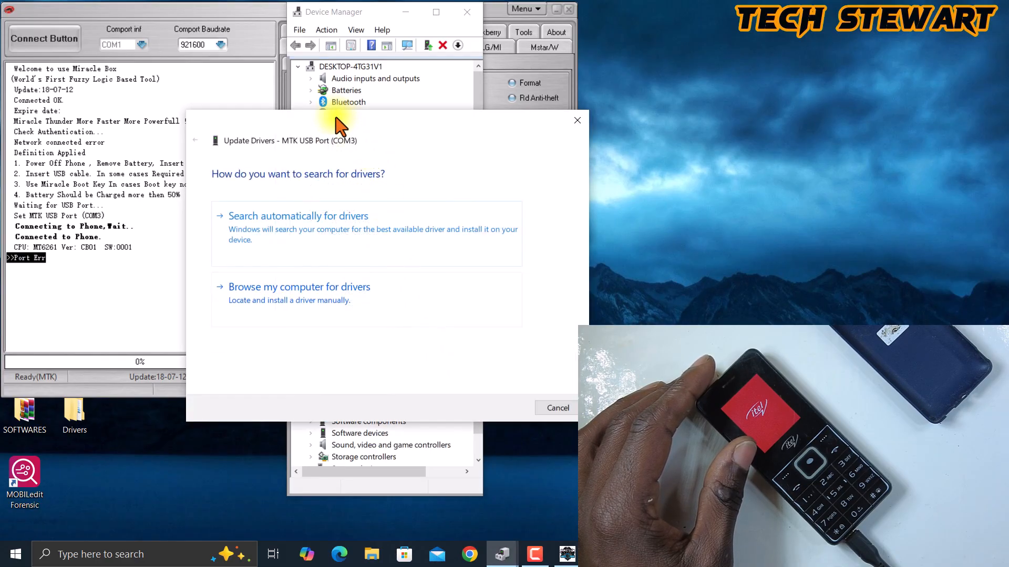
pyautogui.moveTo(336, 124); pyautogui.dragTo(290, 31)
pyautogui.click(322, 209)
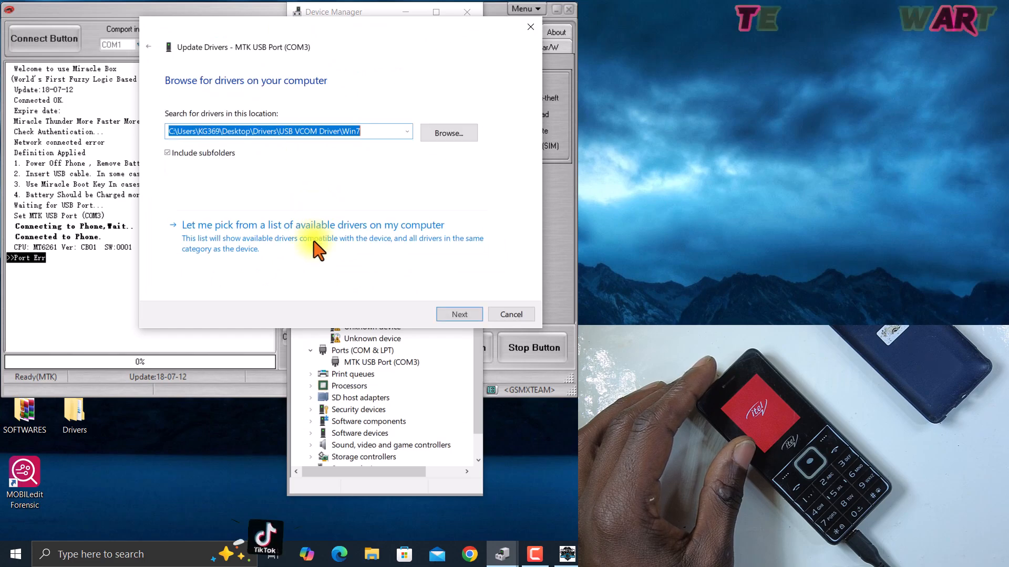
pyautogui.click(328, 238)
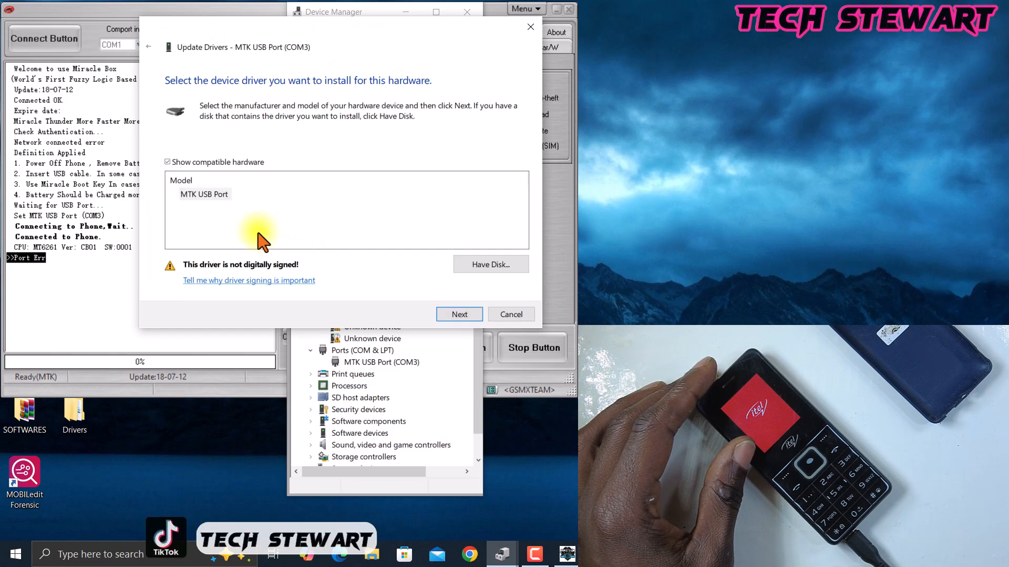
# - Load usb2ser_Win764 from Desktop\Drivers\USB VCOM Driver\Win7 through Have Disk, then cancel the driver update
pyautogui.click(493, 266)
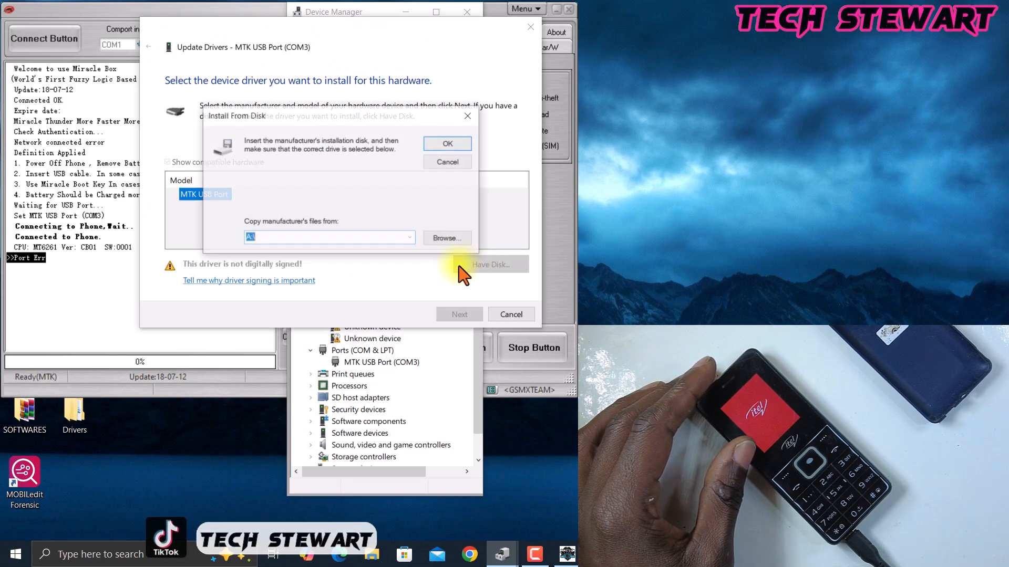
pyautogui.click(438, 238)
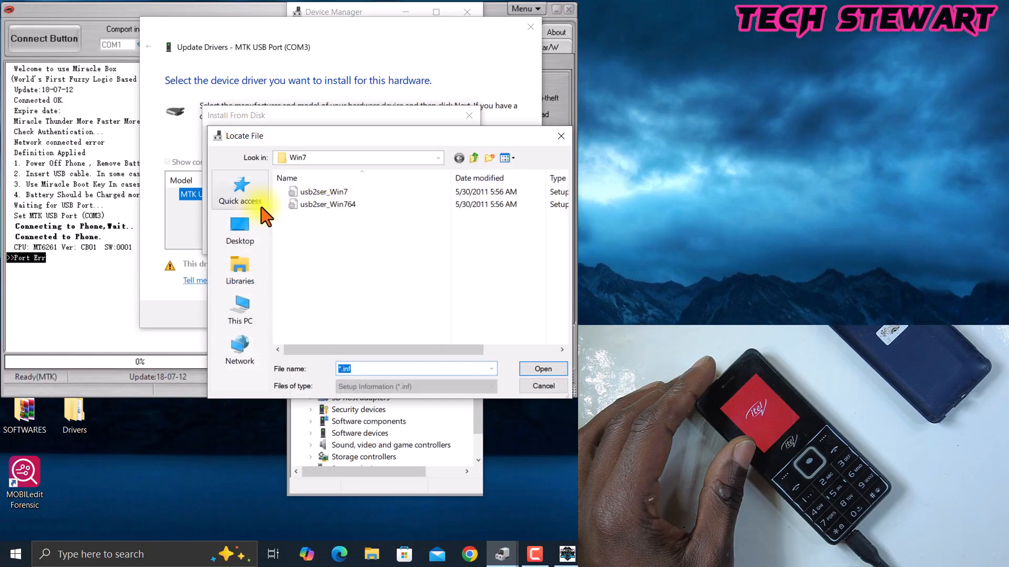
pyautogui.click(240, 227)
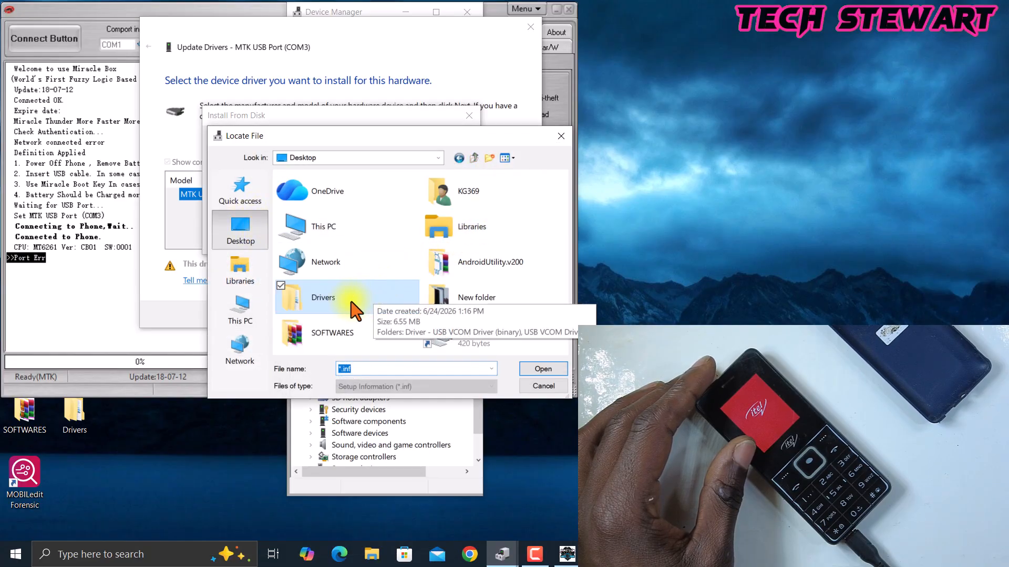
pyautogui.click(333, 302)
pyautogui.doubleClick(370, 314)
pyautogui.click(310, 208)
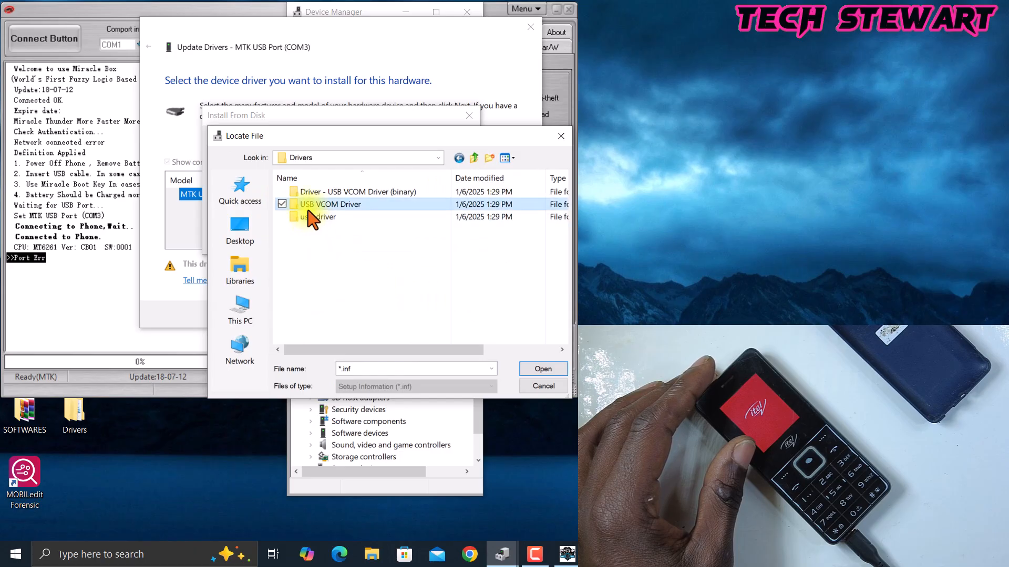
pyautogui.doubleClick(319, 206)
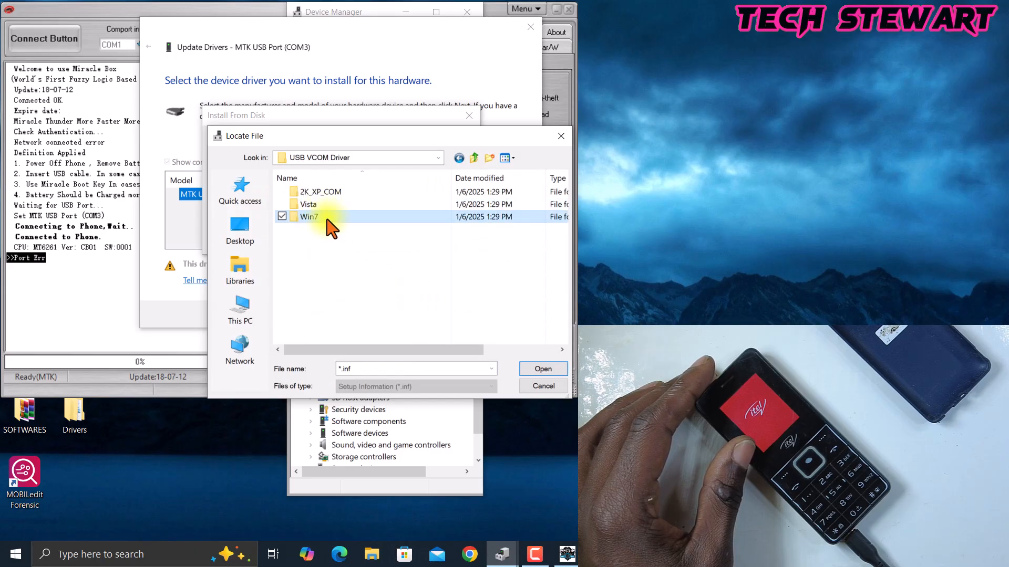
pyautogui.doubleClick(328, 219)
pyautogui.click(336, 205)
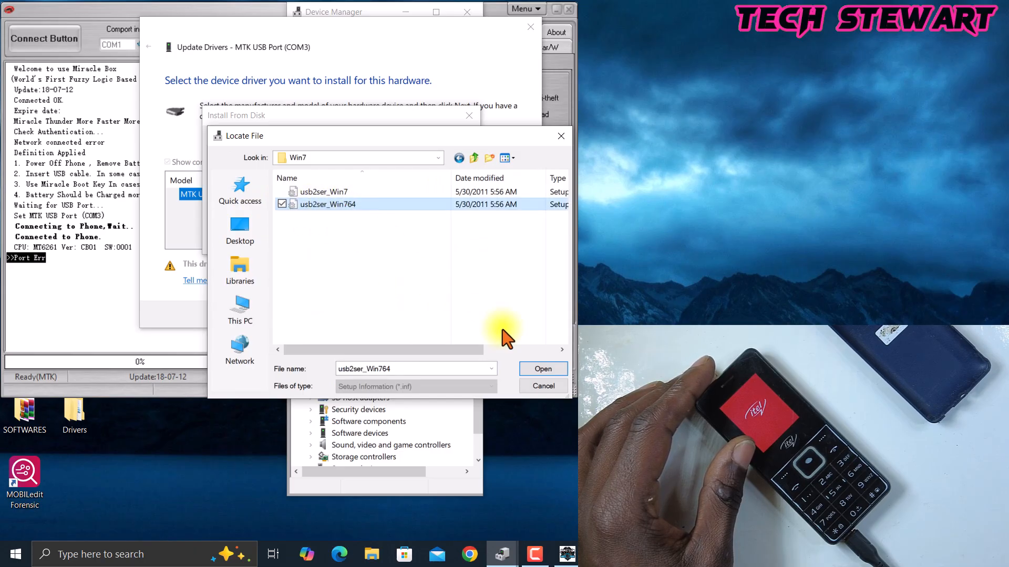
pyautogui.click(544, 369)
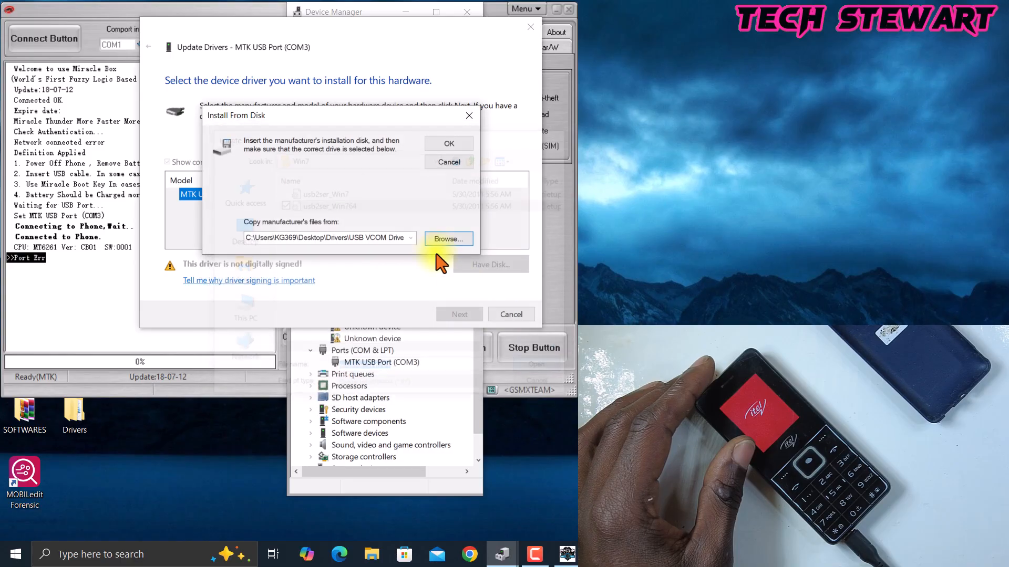
pyautogui.click(444, 144)
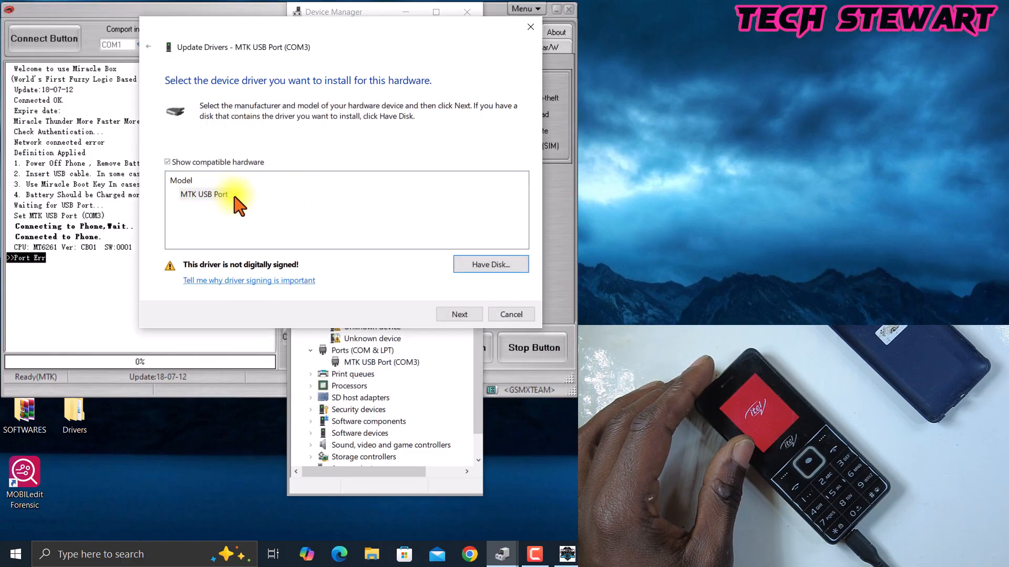
pyautogui.click(512, 315)
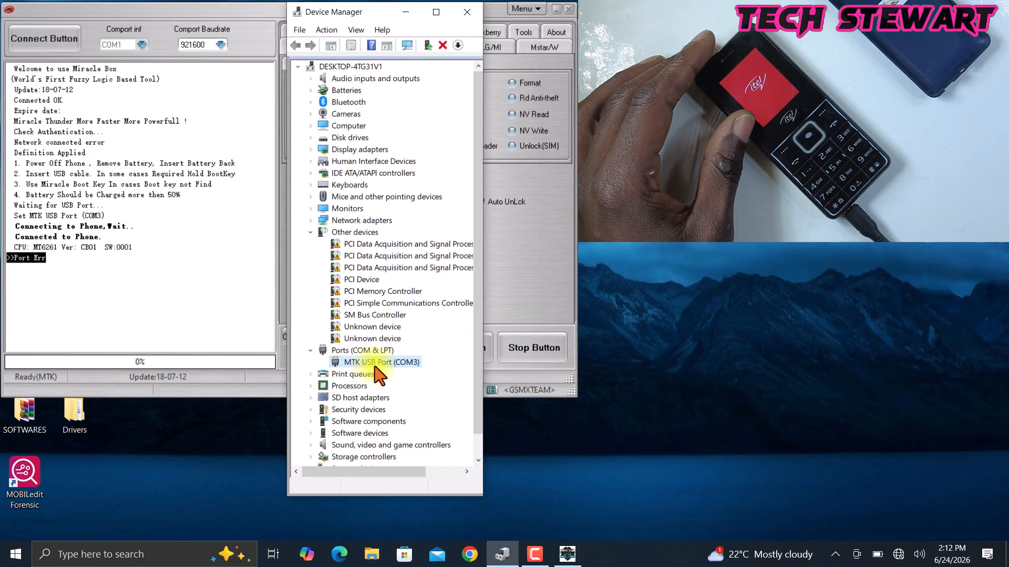
# - Open Windows Security's virus and threat protection settings to check real-time protection, then close it
pyautogui.click(835, 556)
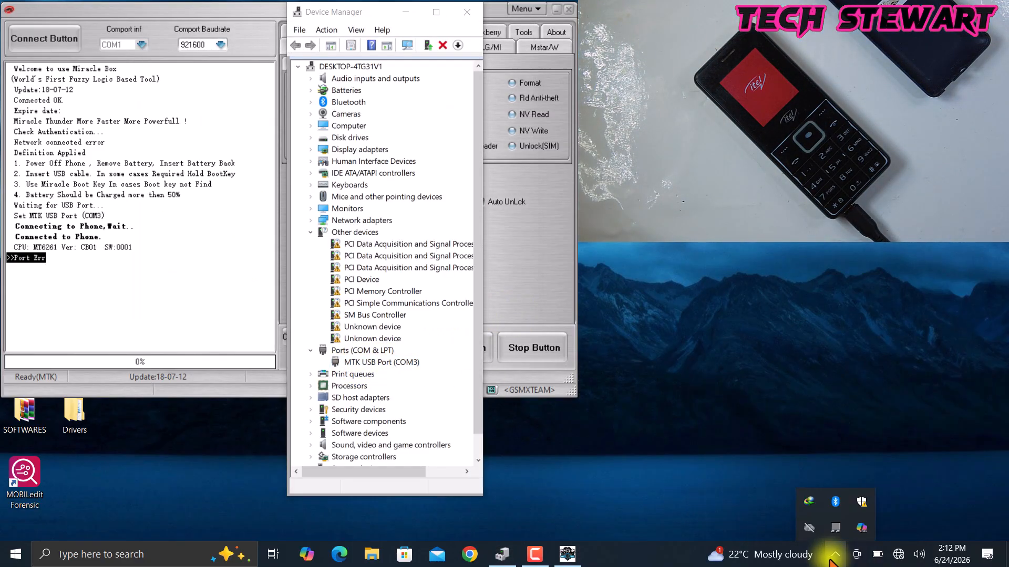
pyautogui.click(862, 502)
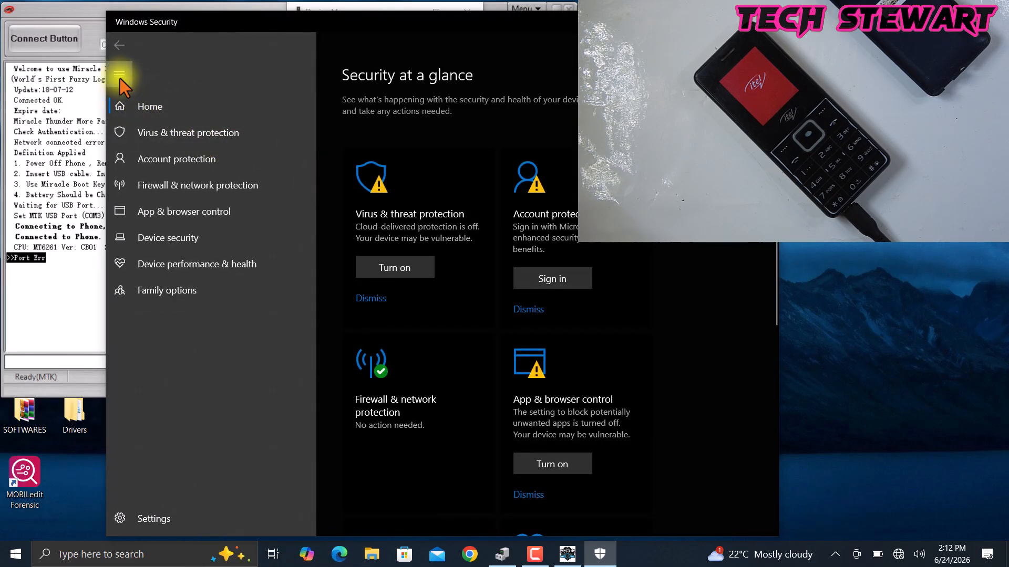
pyautogui.click(210, 134)
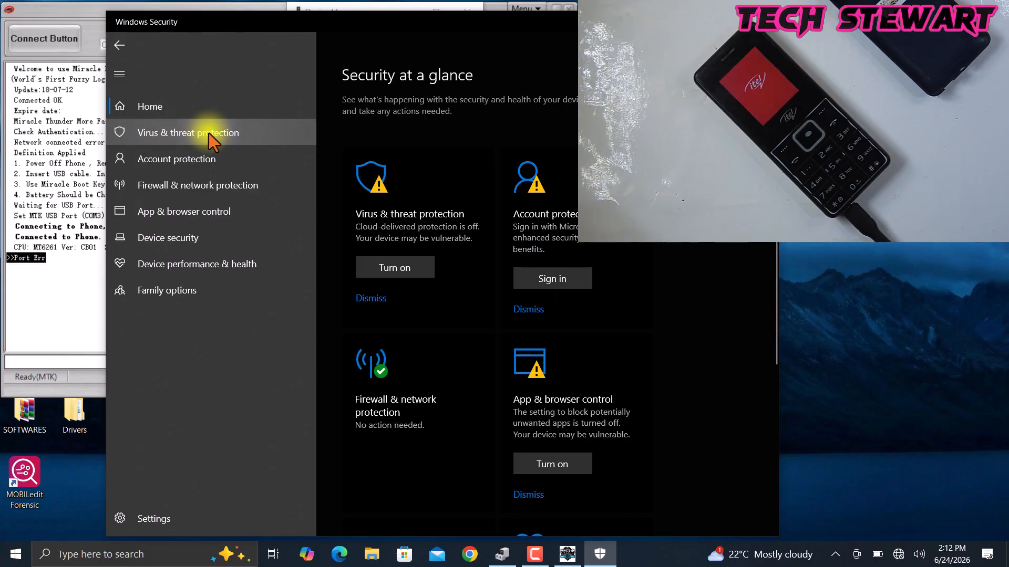
pyautogui.scroll(-5, 440, 286)
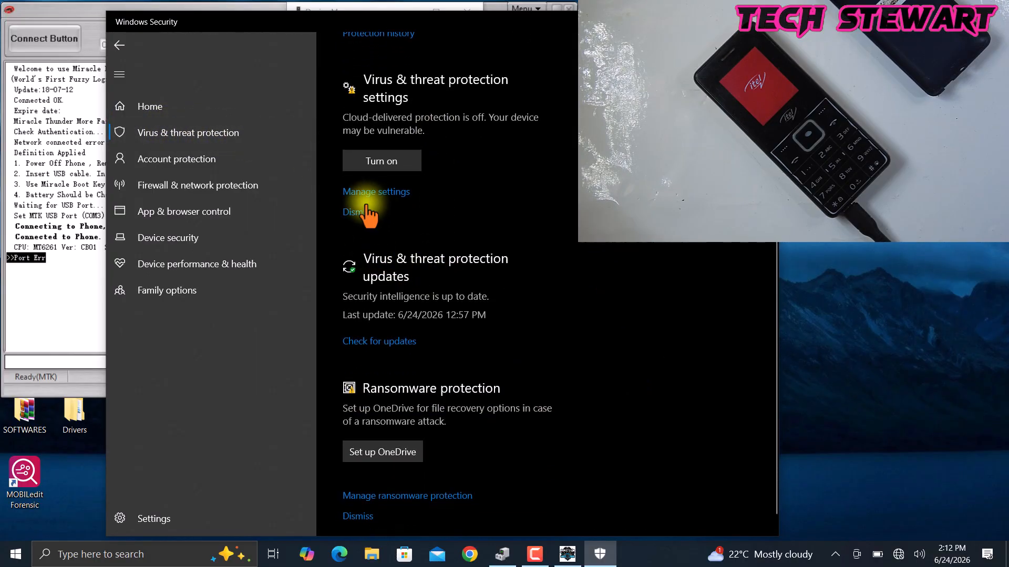
pyautogui.click(377, 195)
pyautogui.scroll(-2, 377, 195)
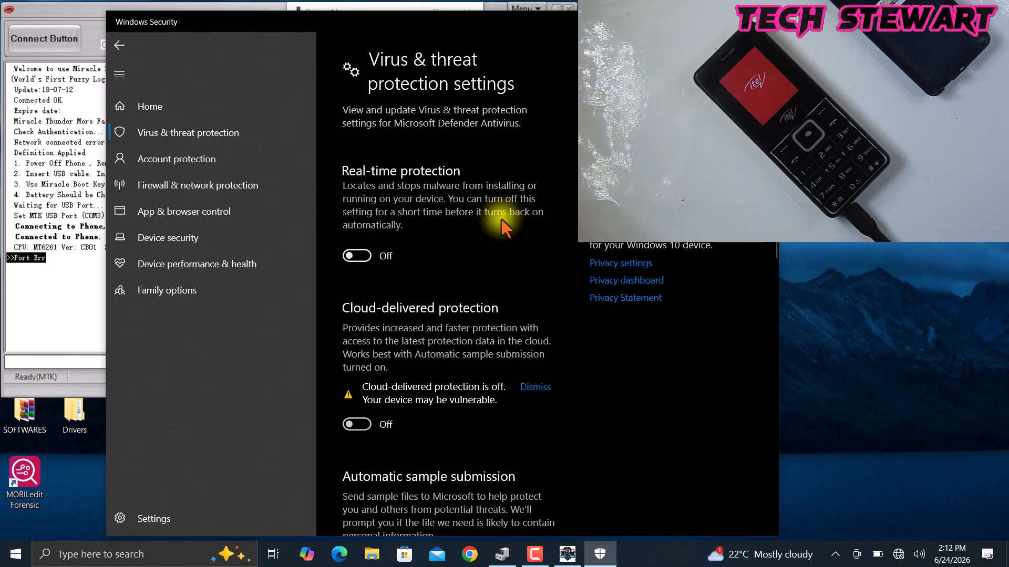
pyautogui.click(768, 22)
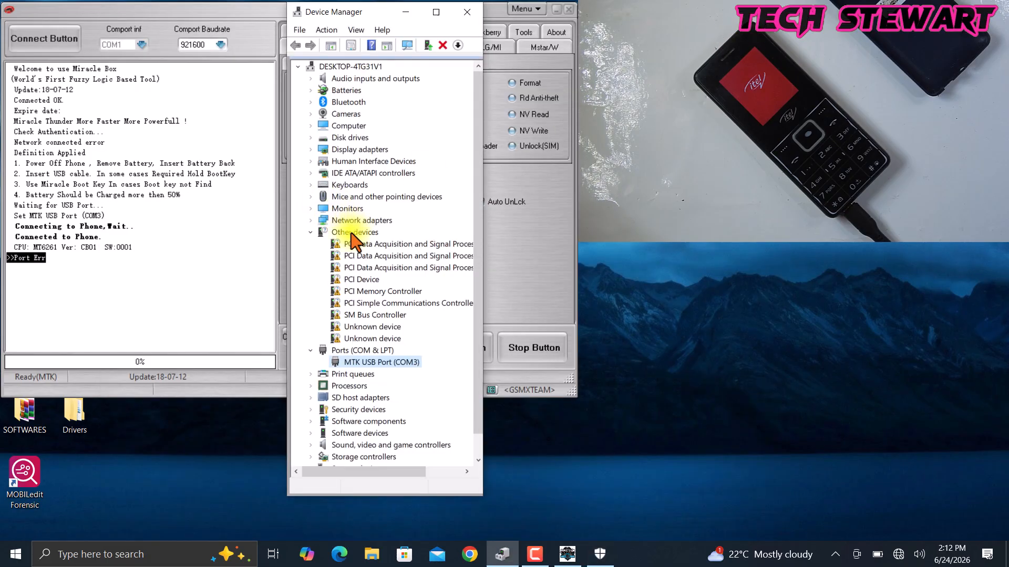
# - Minimize Device Manager and Miracle Box and open the SOFTWARES folder on the desktop
pyautogui.click(406, 12)
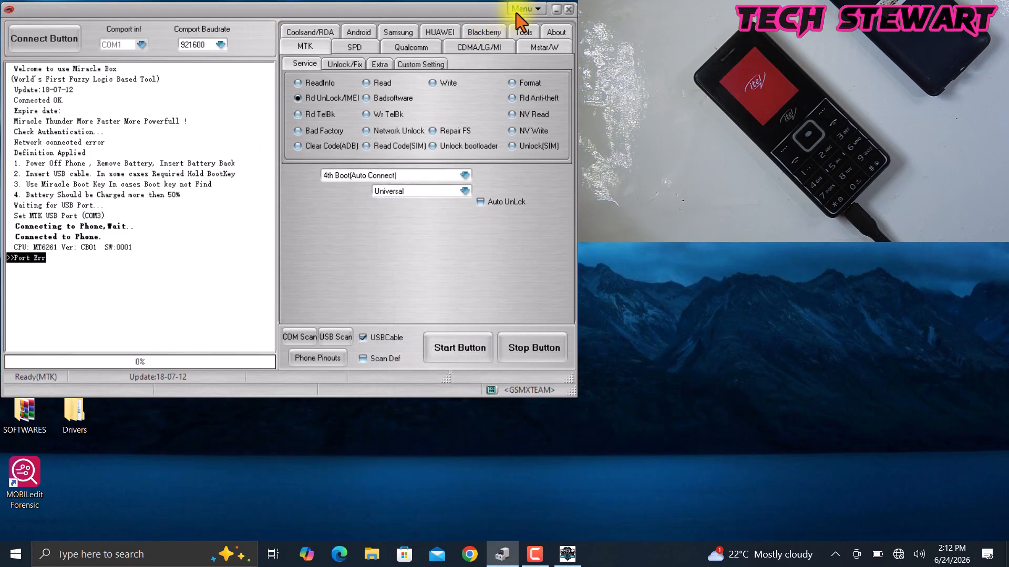
pyautogui.click(555, 9)
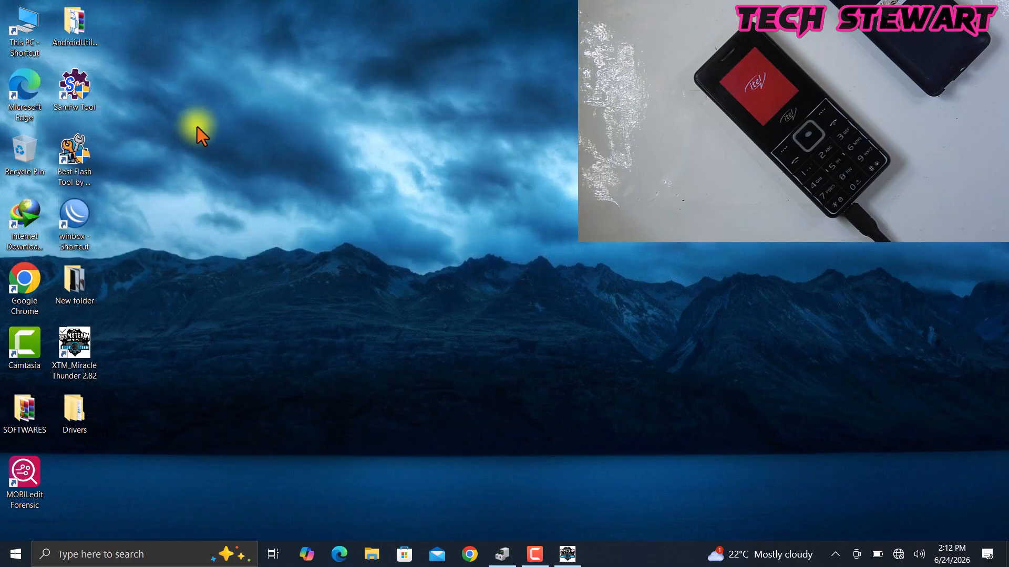
pyautogui.click(36, 420)
pyautogui.doubleClick(36, 420)
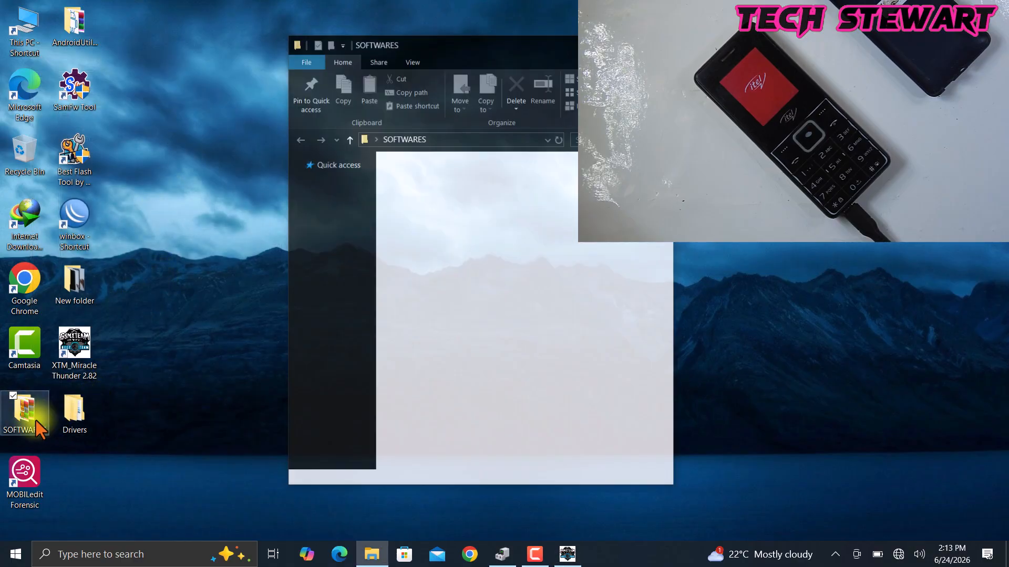
pyautogui.moveTo(513, 43); pyautogui.dragTo(319, 28)
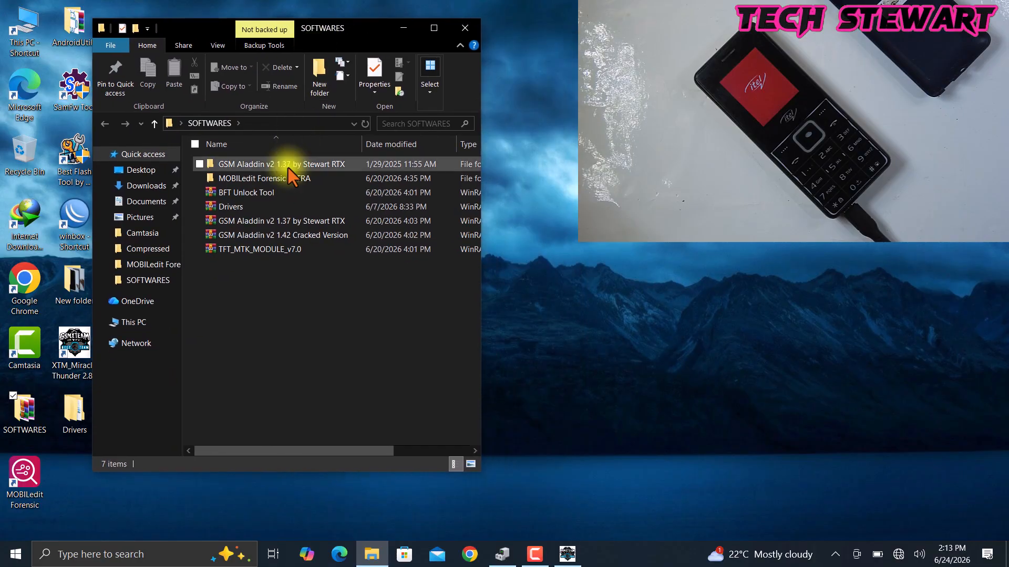
# - Open the GSM Aladdin v2 1.37 by Stewart RTX folder
pyautogui.click(281, 166)
pyautogui.doubleClick(311, 165)
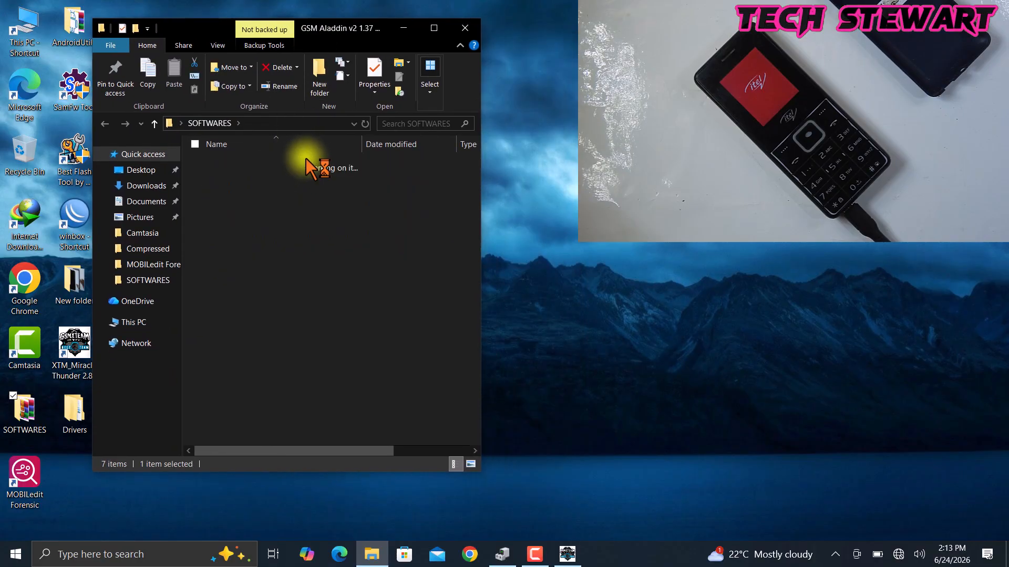
pyautogui.moveTo(233, 289); pyautogui.dragTo(224, 159)
pyautogui.click(252, 316)
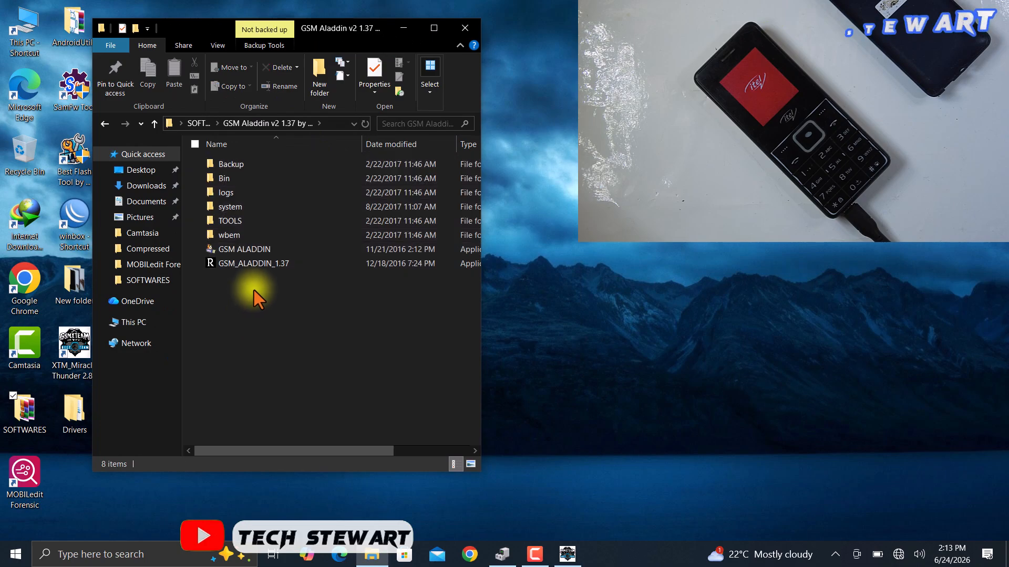
# - Launch GSM_ALADDIN_1.37 from its context menu
pyautogui.click(253, 267)
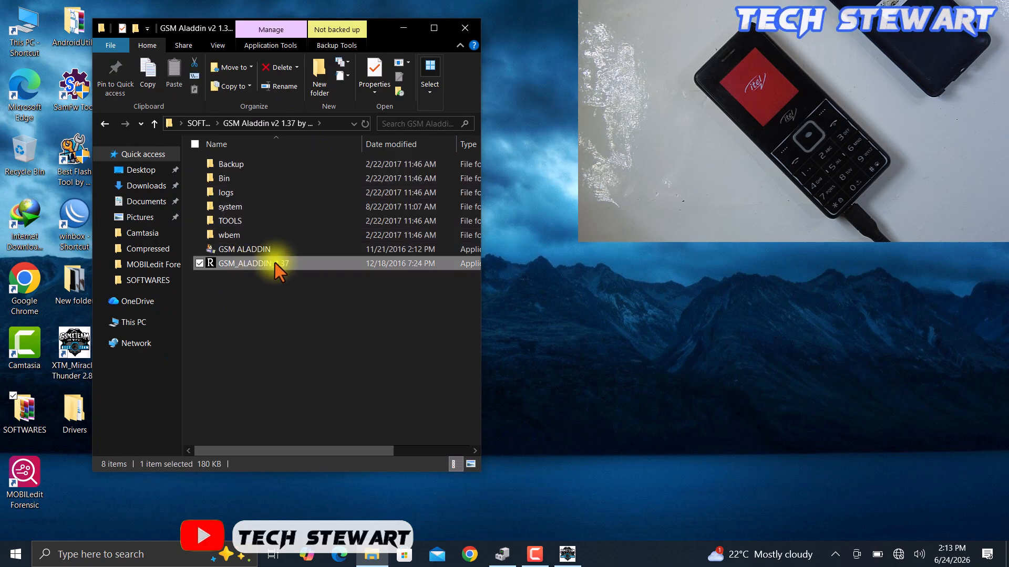
pyautogui.rightClick(276, 263)
pyautogui.click(210, 228)
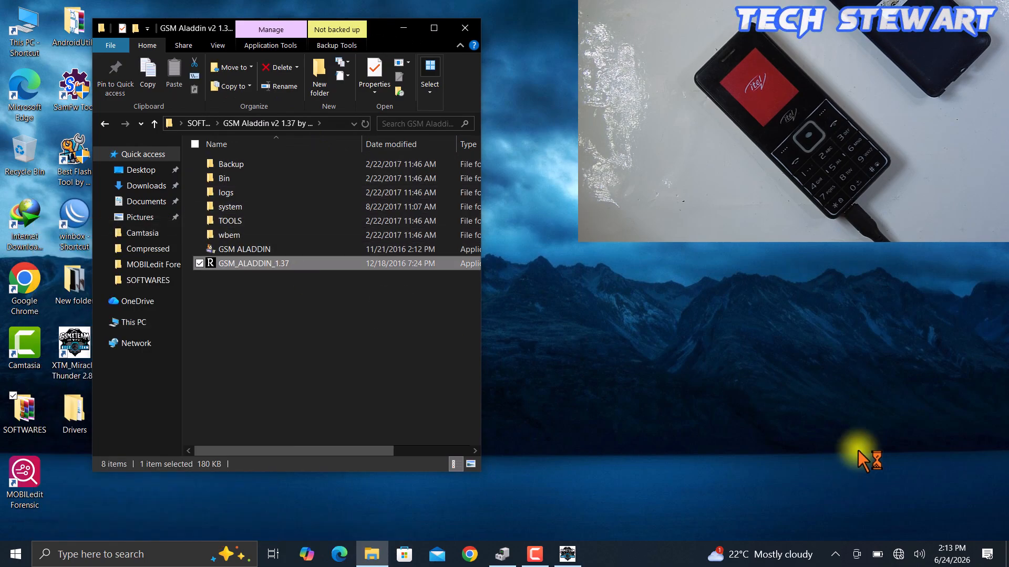
pyautogui.click(604, 321)
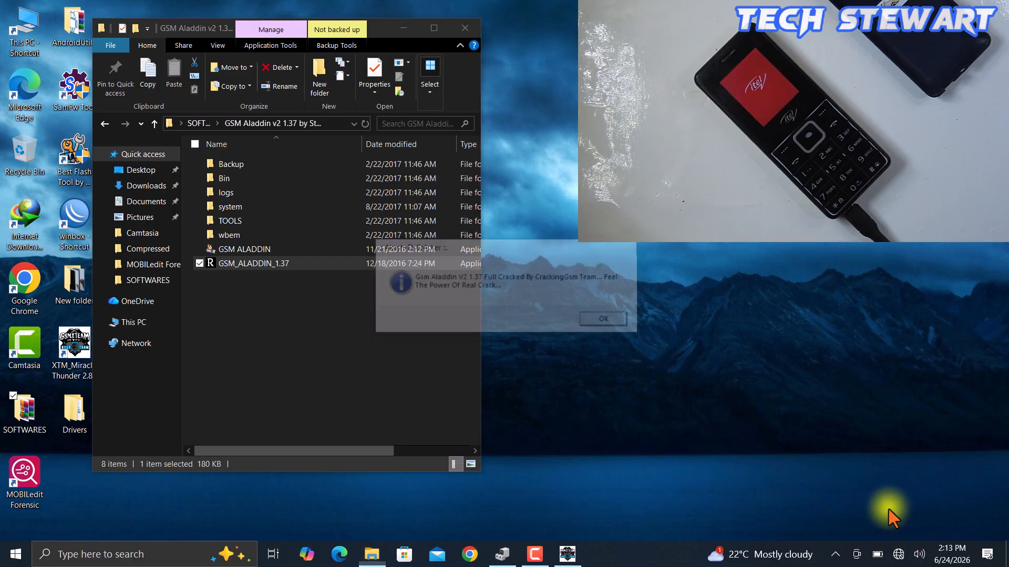
# - Open the network flyout to check the Wi-Fi status
pyautogui.click(898, 554)
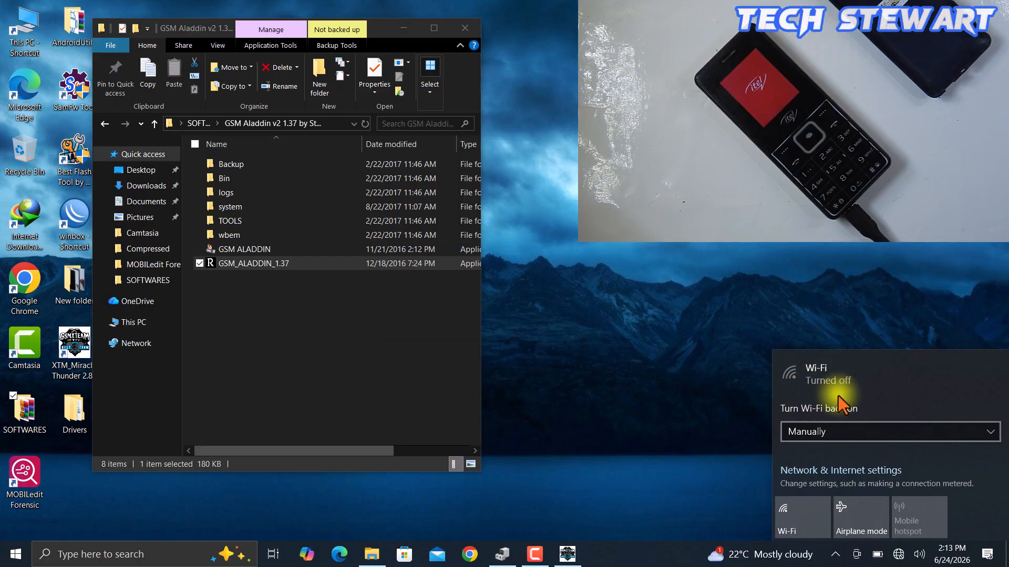
pyautogui.click(657, 200)
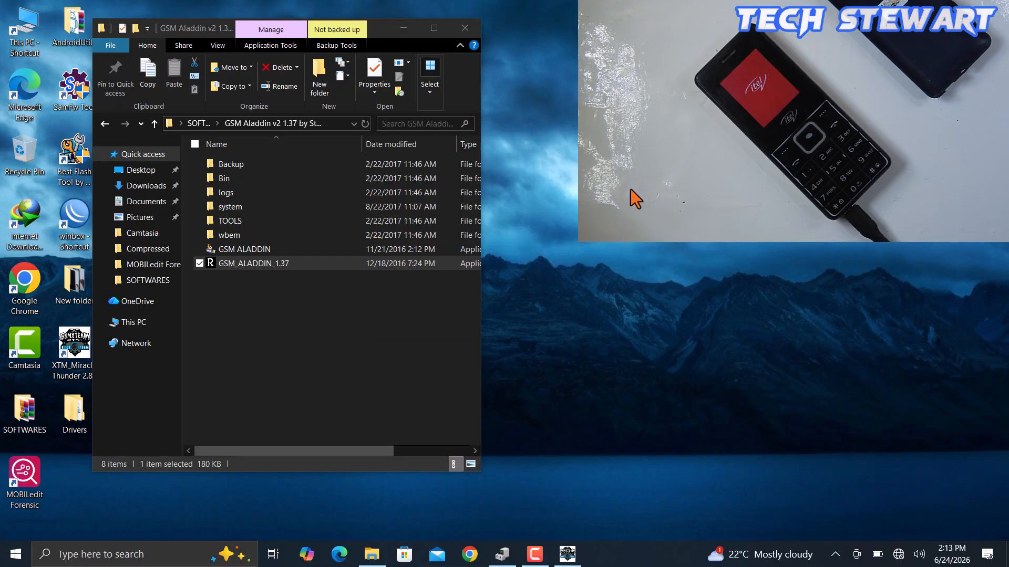
# - Minimize the file explorer and restore Miracle Box with Device Manager beside it
pyautogui.rightClick(636, 173)
pyautogui.click(593, 211)
pyautogui.click(403, 28)
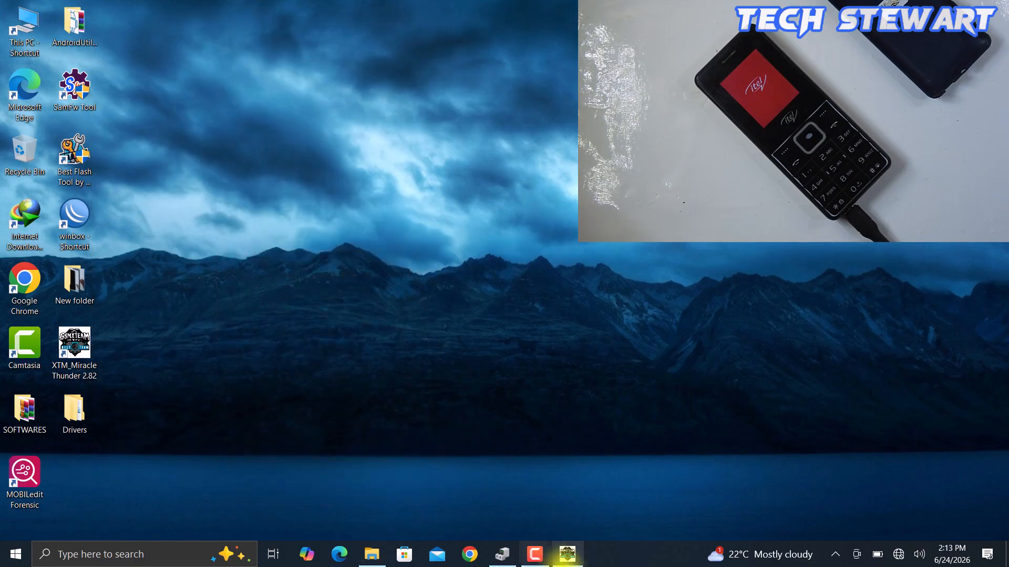
pyautogui.click(503, 557)
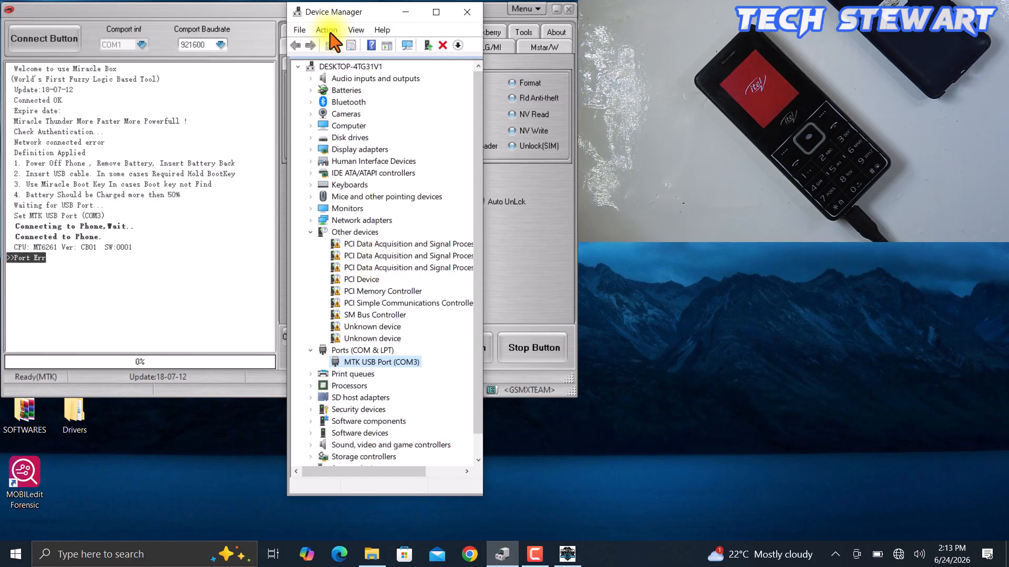
pyautogui.moveTo(329, 12); pyautogui.dragTo(342, 12)
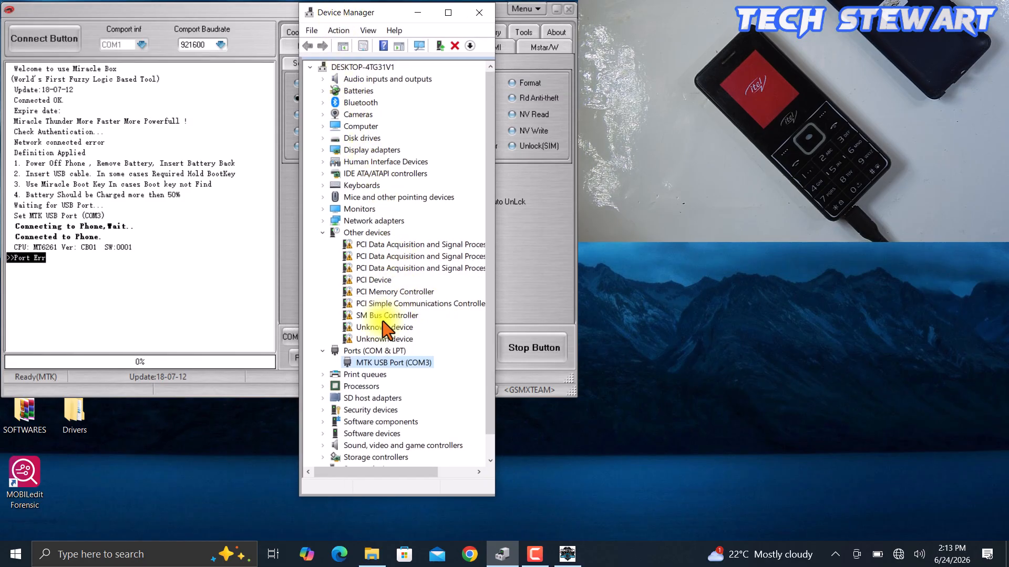
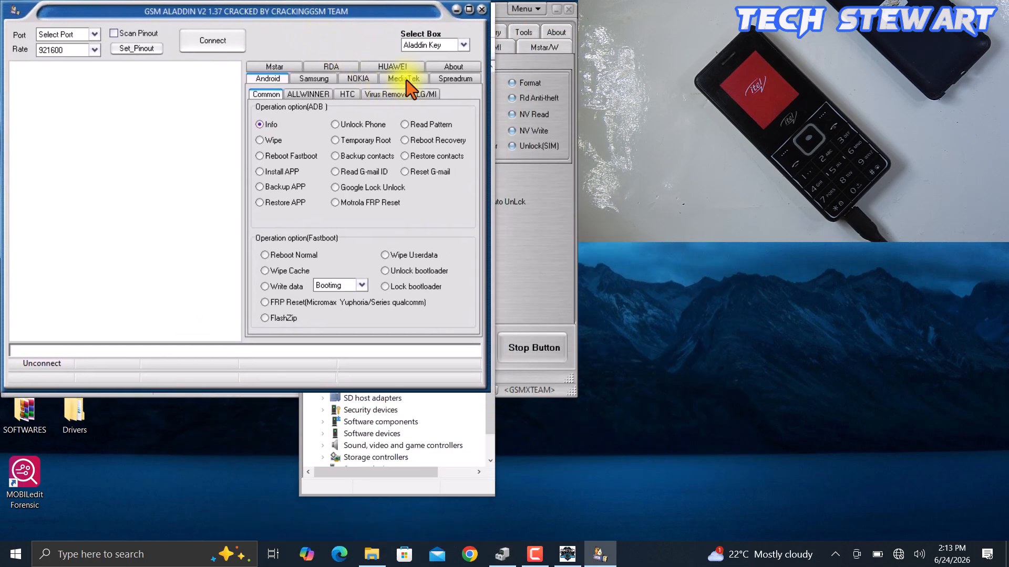
# - Open the MediaTek section and connect to the Aladdin Key dongle
pyautogui.click(407, 80)
pyautogui.click(214, 50)
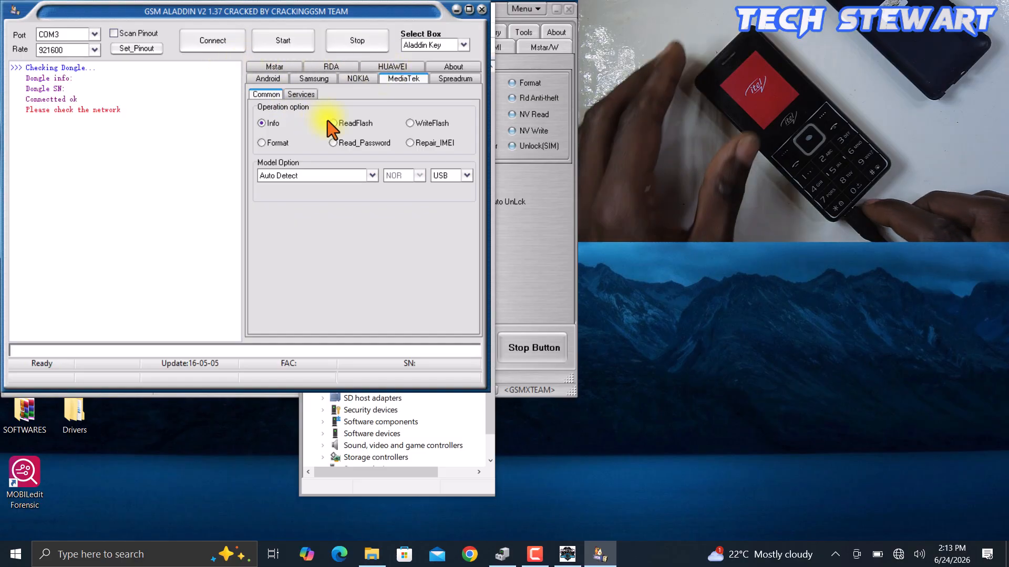
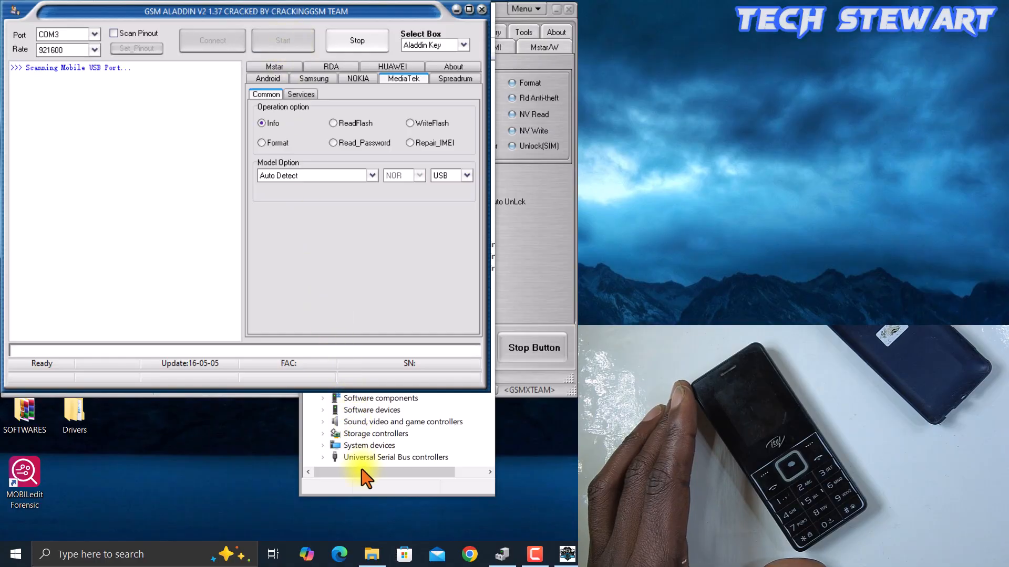
# - Check Device Manager for the phone's MTK USB Port while GSM Aladdin reads the phone info
pyautogui.click(362, 470)
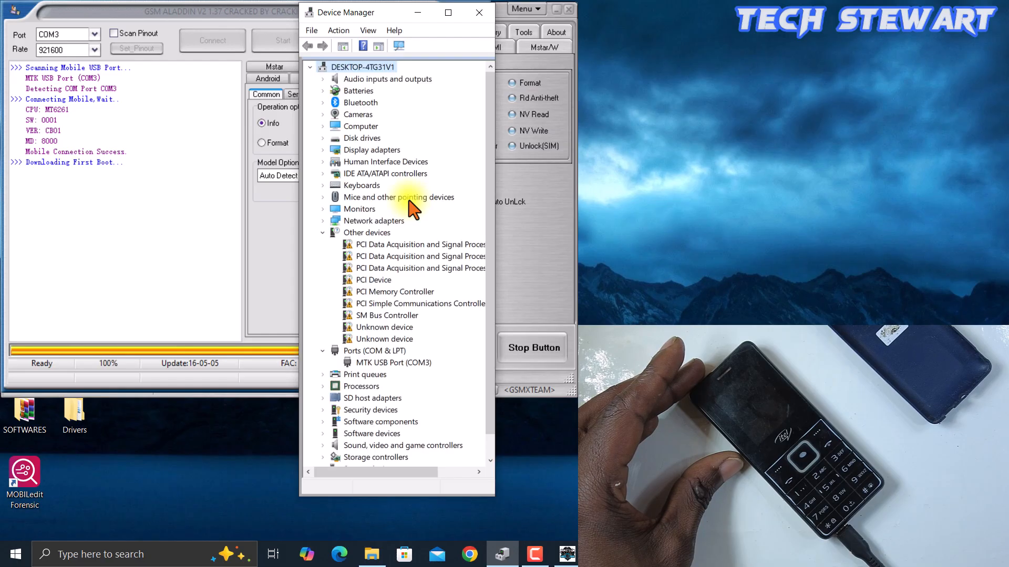
pyautogui.click(275, 10)
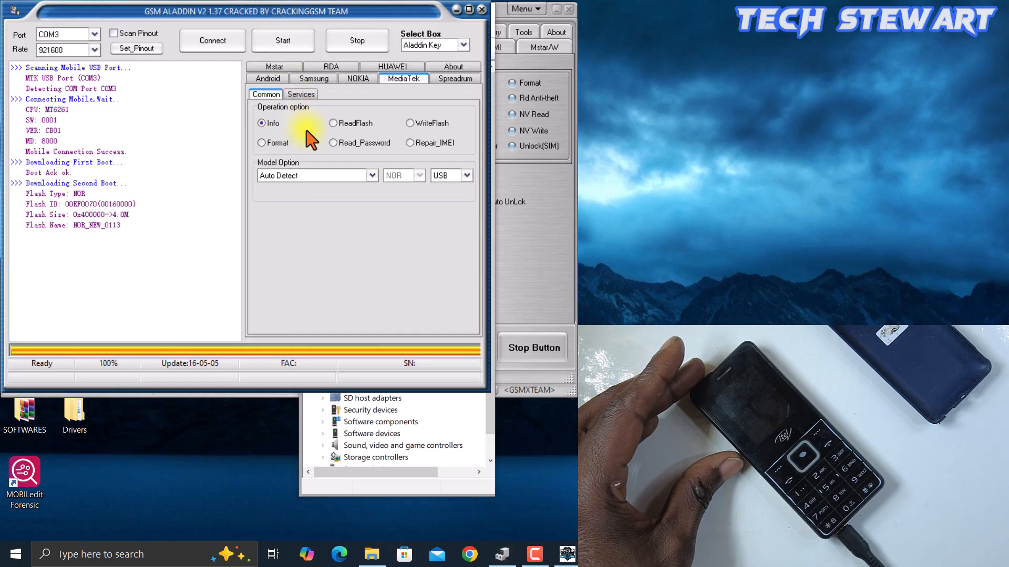
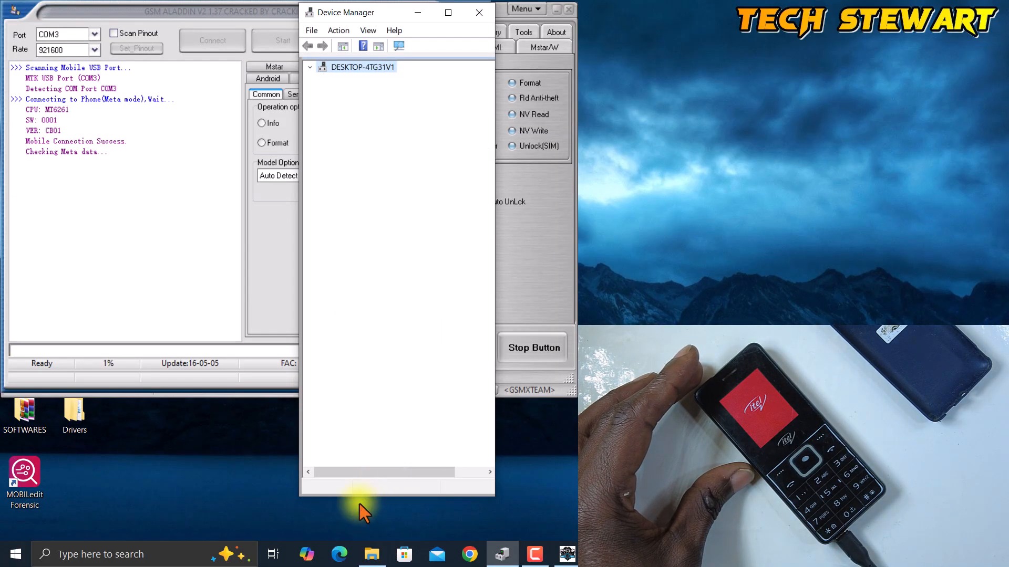
# - Select the MTK USB Port (COM3) entry under Ports (COM & LPT) in Device Manager
pyautogui.click(404, 363)
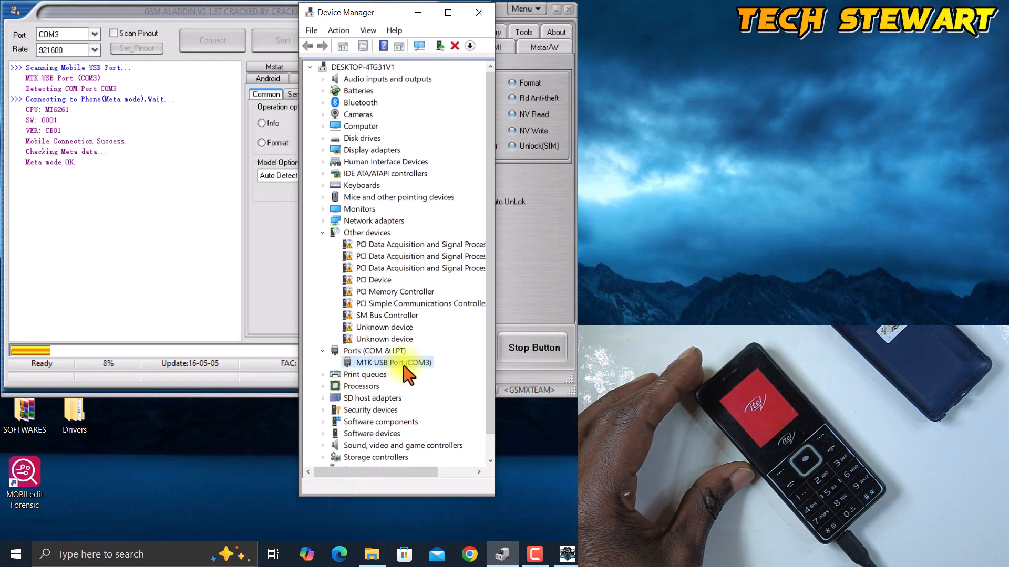